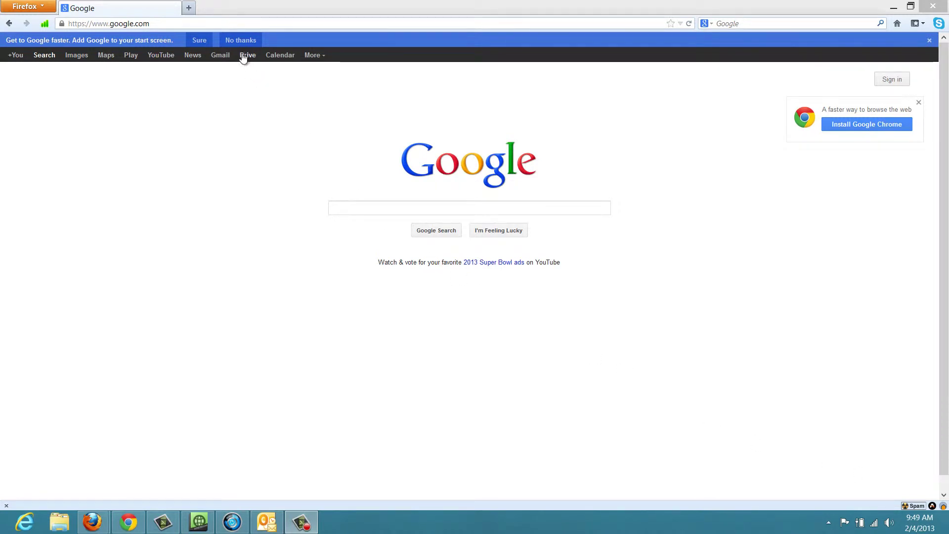
- Select the Google address in Firefox's address bar so it can be replaced
left_click(224, 24)
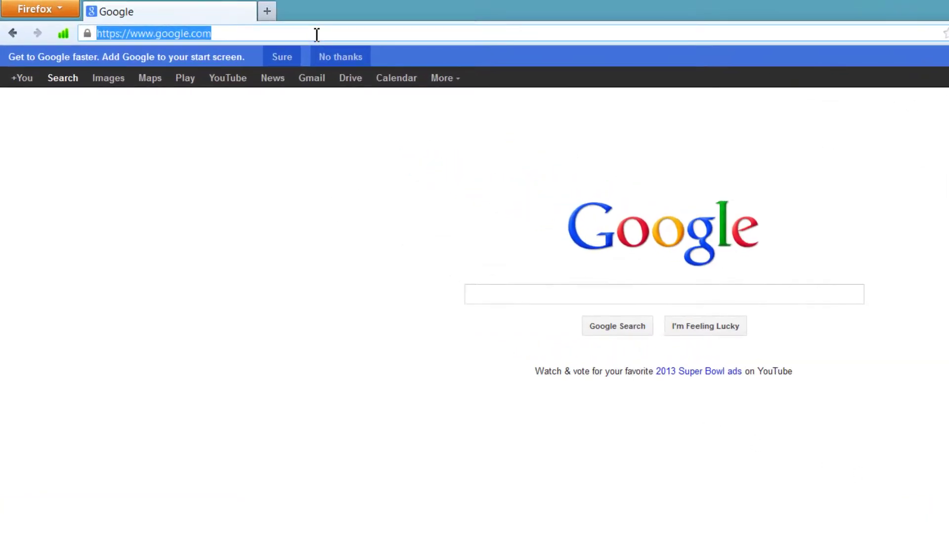
type("ww")
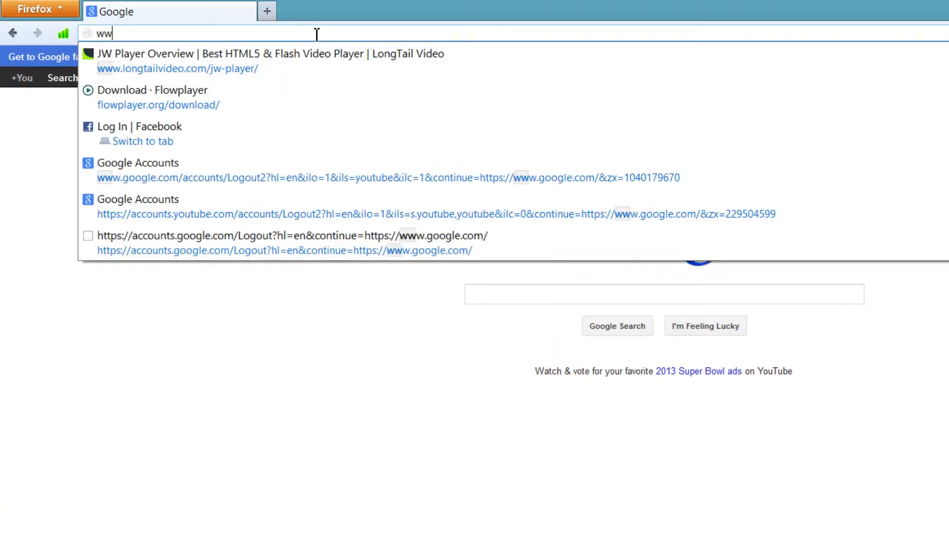
type("w.sharethis.com/")
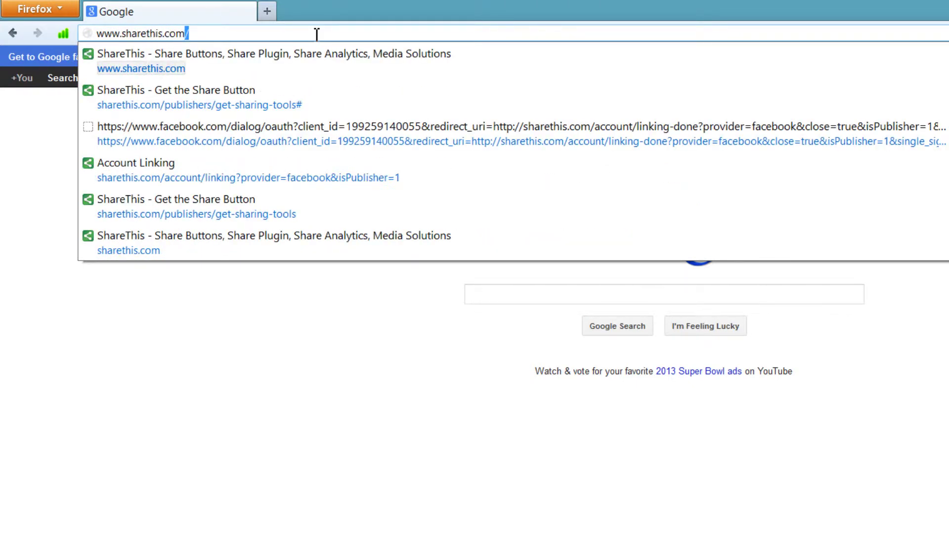
key("Return")
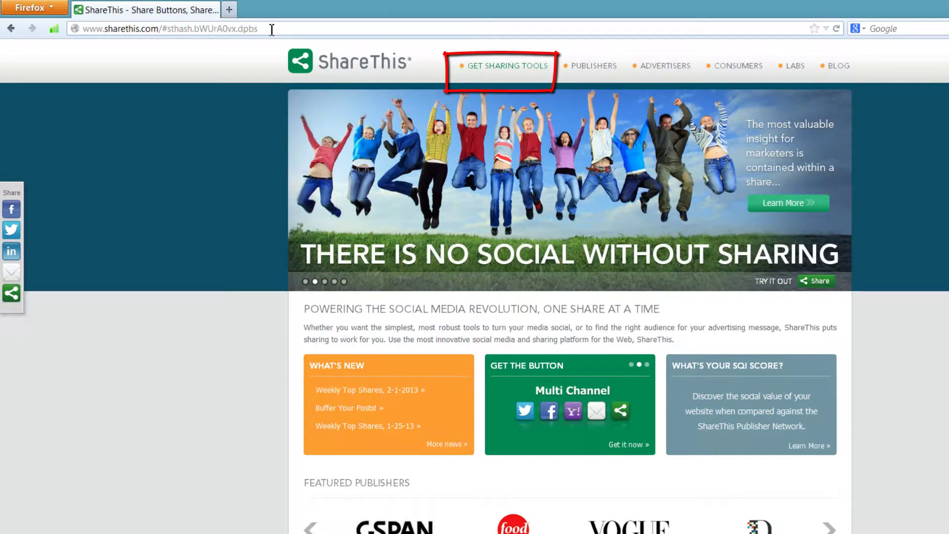
- Start Get Sharing Tools for a Website, pick the top Buttons style, and reach Step 3 Customize
left_click(497, 72)
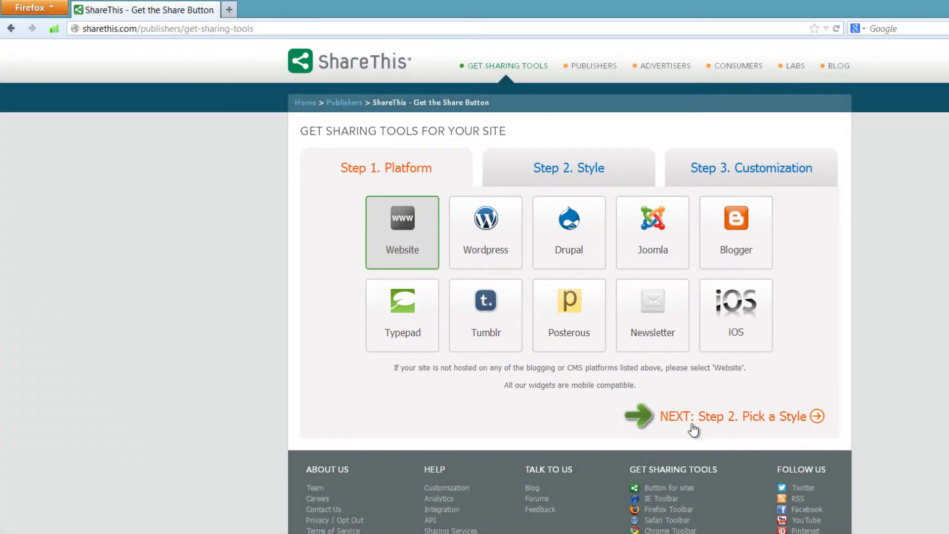
left_click(794, 424)
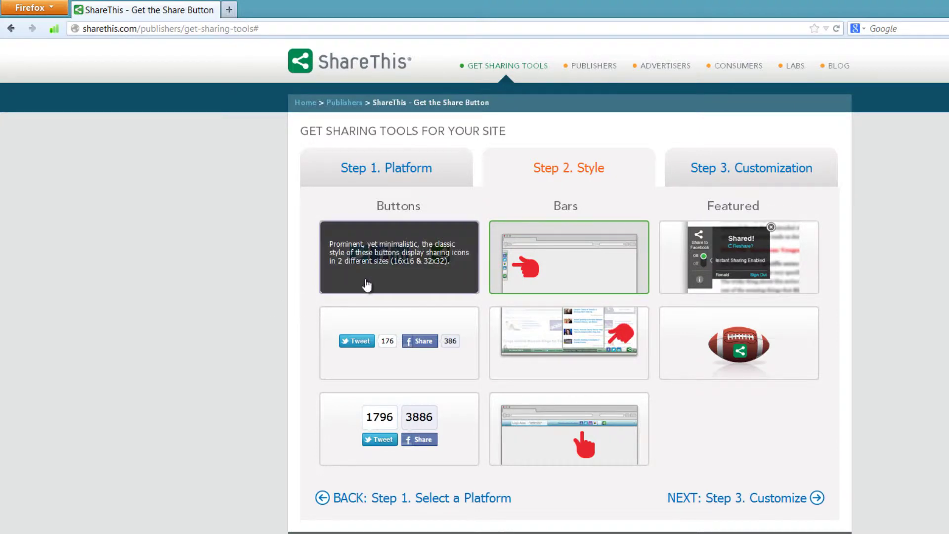
left_click(366, 286)
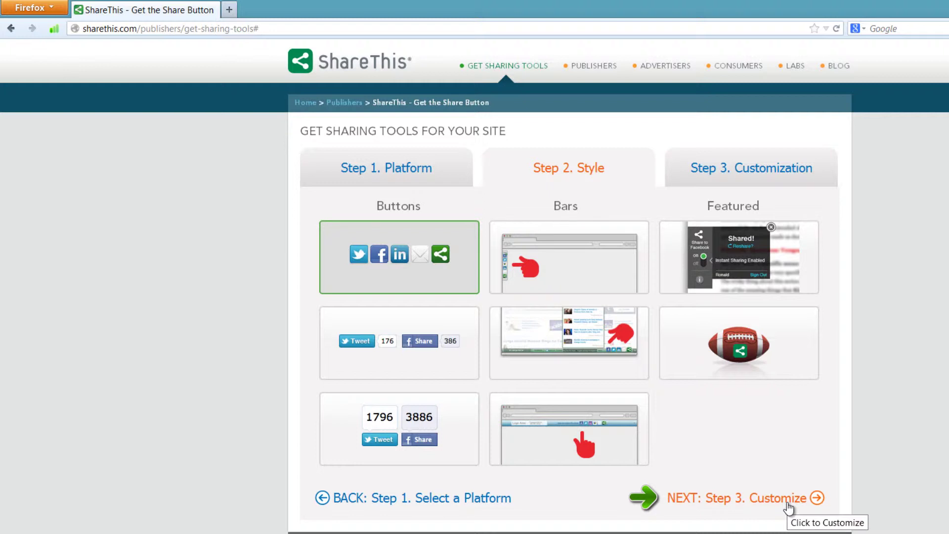
left_click(790, 504)
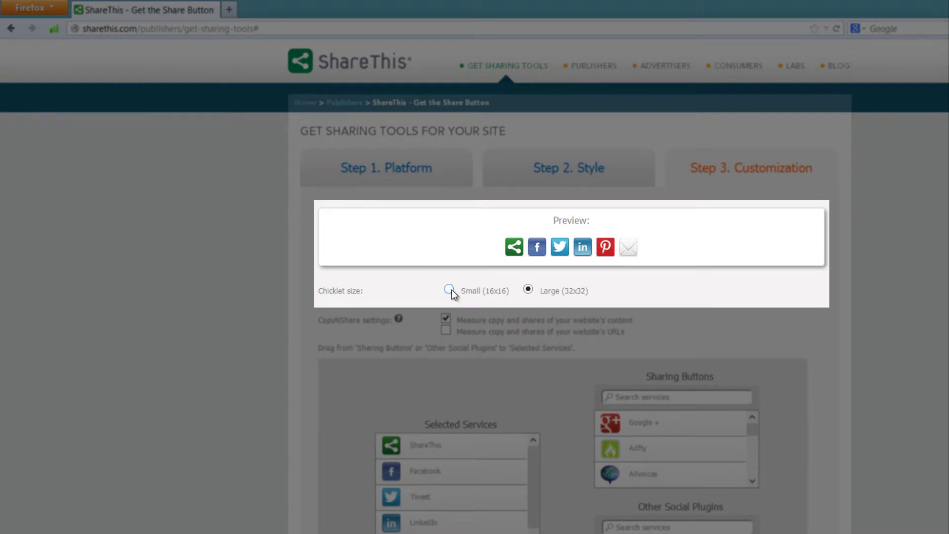
left_click(449, 290)
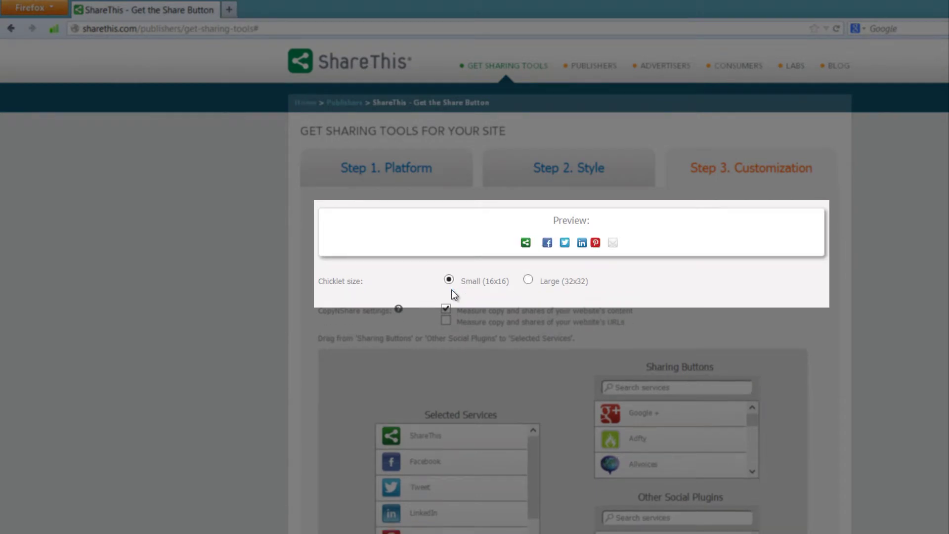
left_click(530, 280)
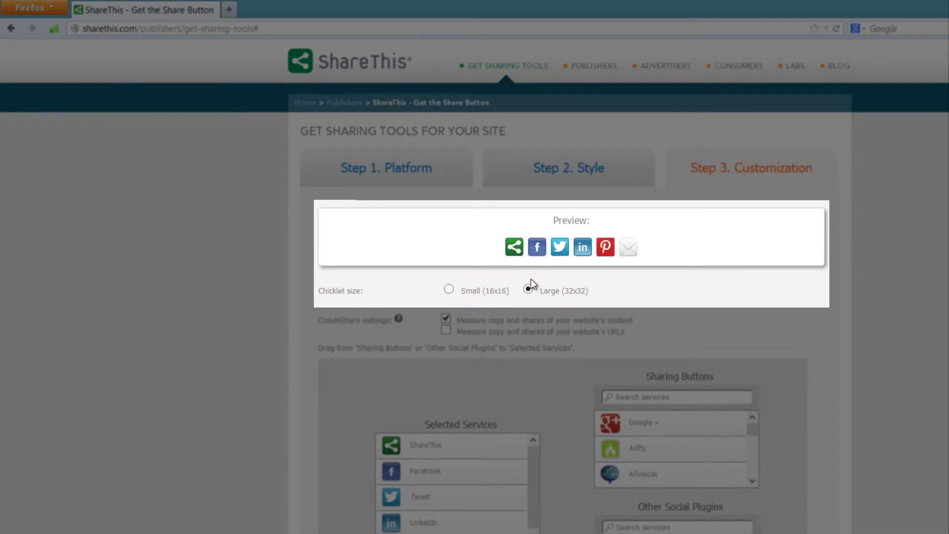
left_click(449, 290)
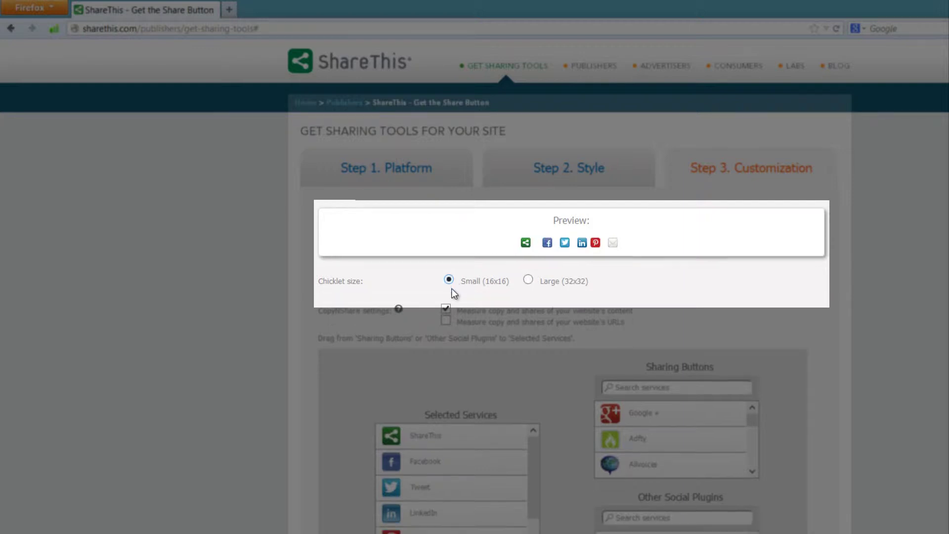
left_click(528, 281)
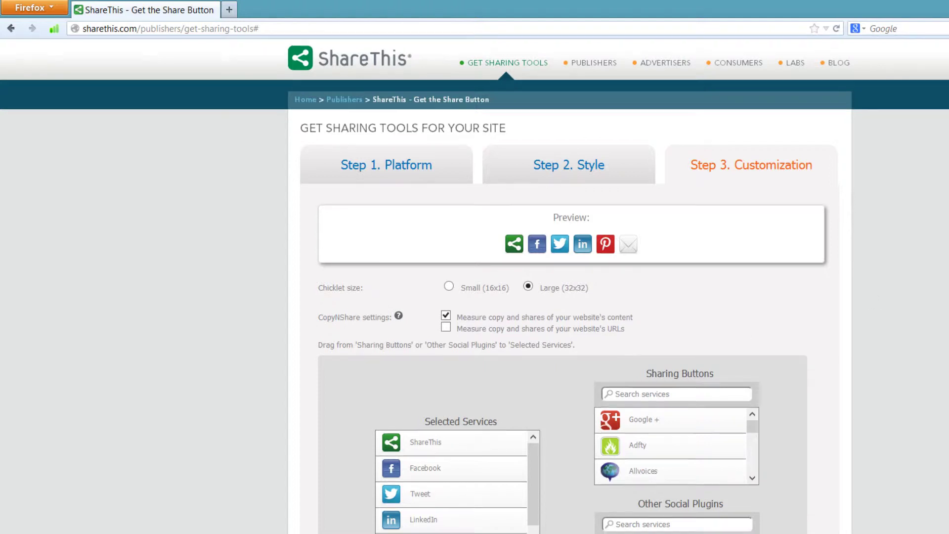
- Drag Facebook Like and other services into the Selected Services list
scroll(933, 171, "down", 3)
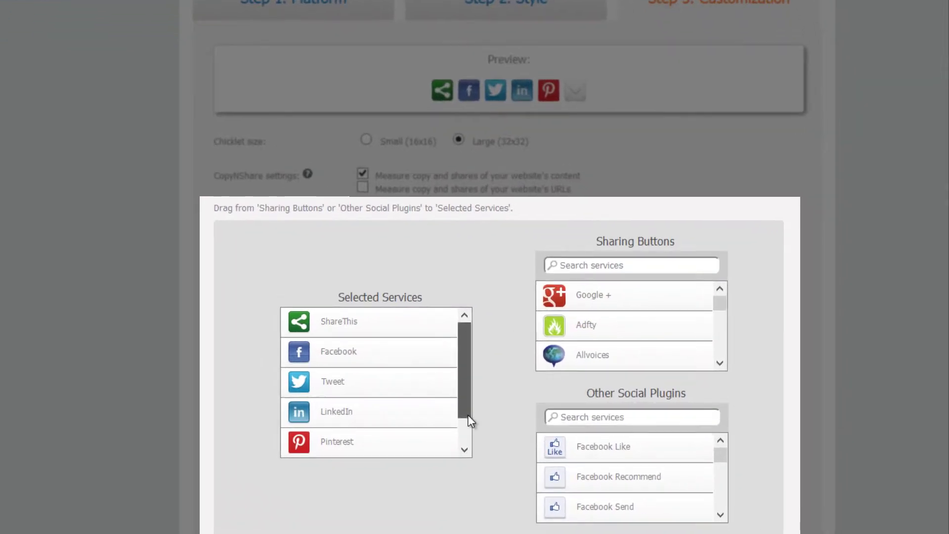
scroll(467, 418, "down", 1)
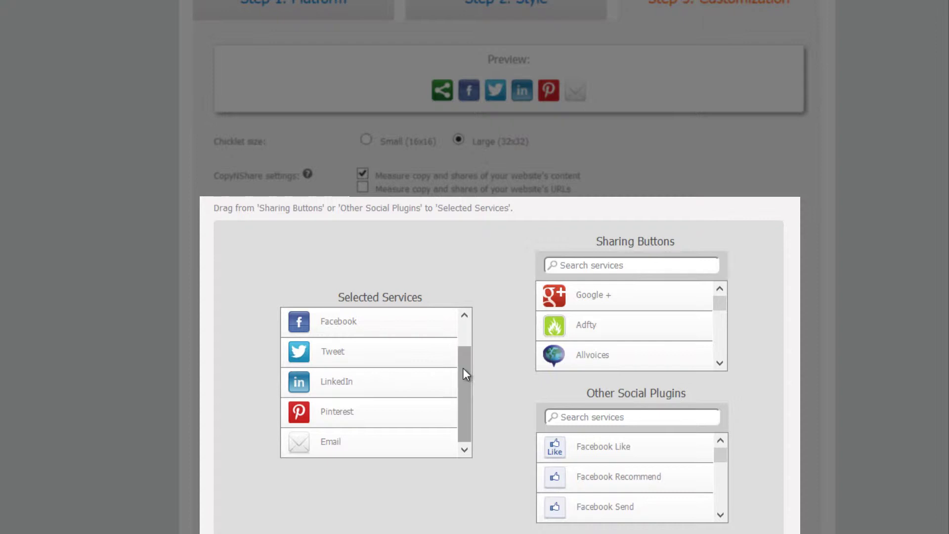
left_click(465, 316)
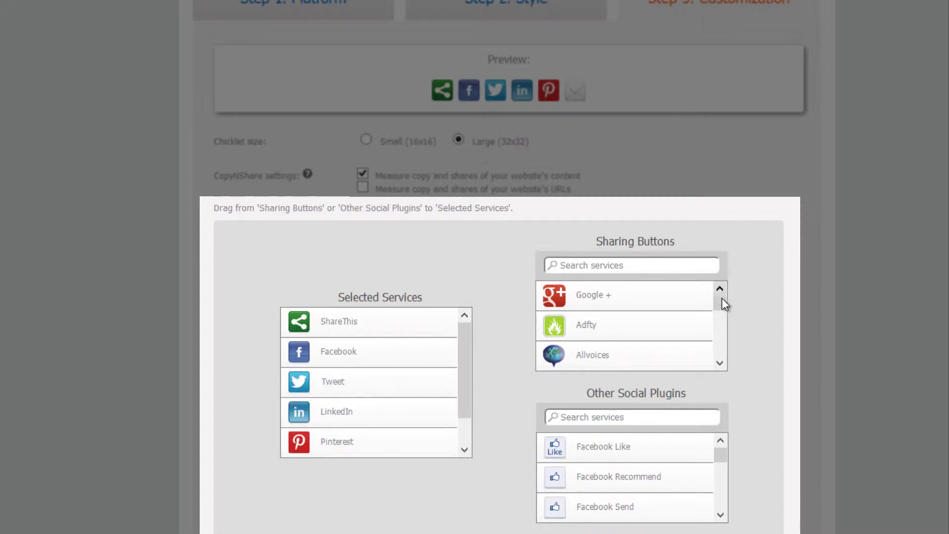
mouse_move(720, 304)
left_mouse_down()
mouse_move(717, 349)
mouse_move(719, 286)
mouse_move(579, 309)
mouse_move(455, 366)
mouse_move(388, 414)
left_mouse_up()
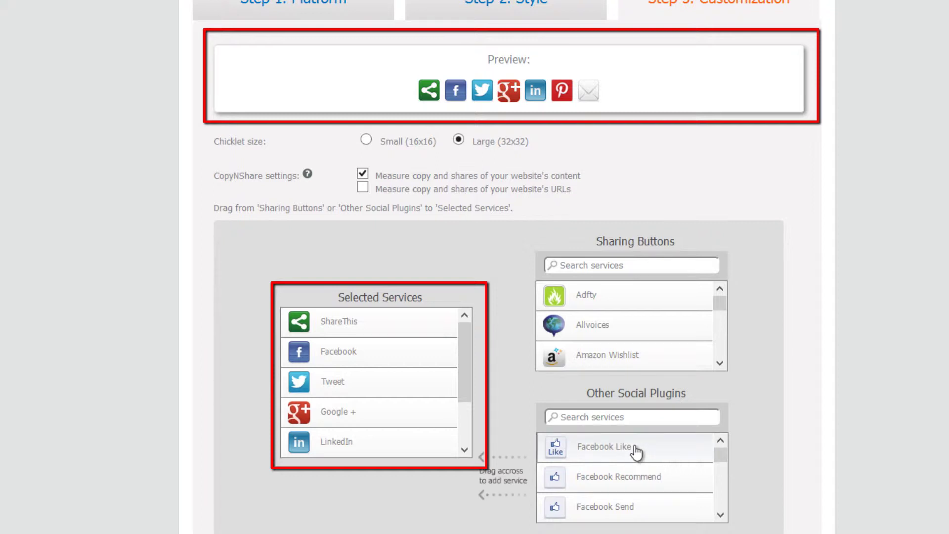
left_click_drag(634, 448, 386, 424)
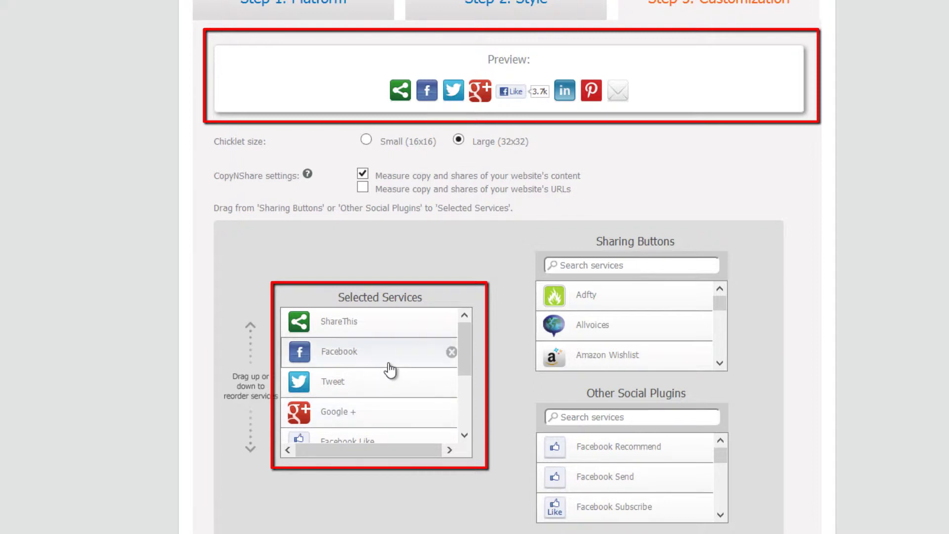
- Reorder the services so Google + leads, followed by ShareThis, Tweet and Facebook
left_click_drag(370, 364, 391, 411)
left_click_drag(465, 364, 392, 365)
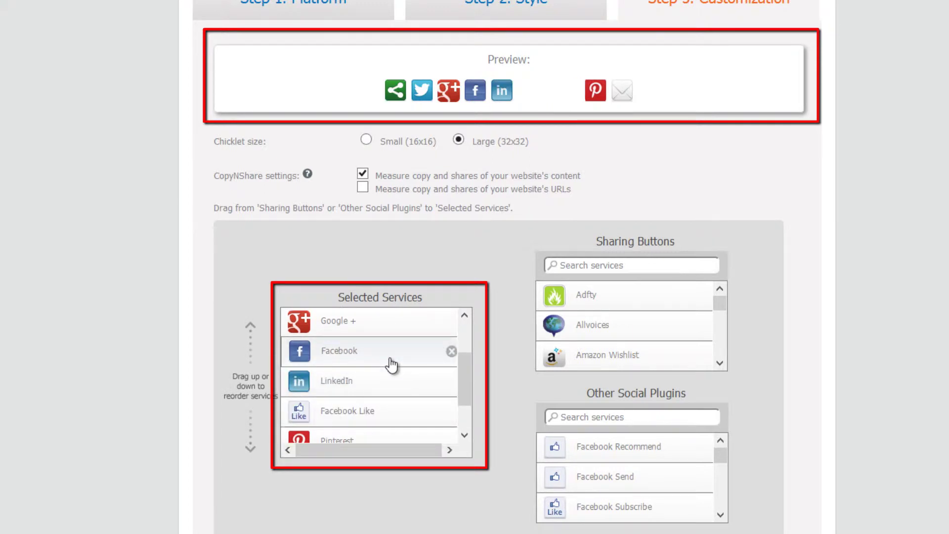
left_click(461, 336)
left_click_drag(395, 379, 385, 324)
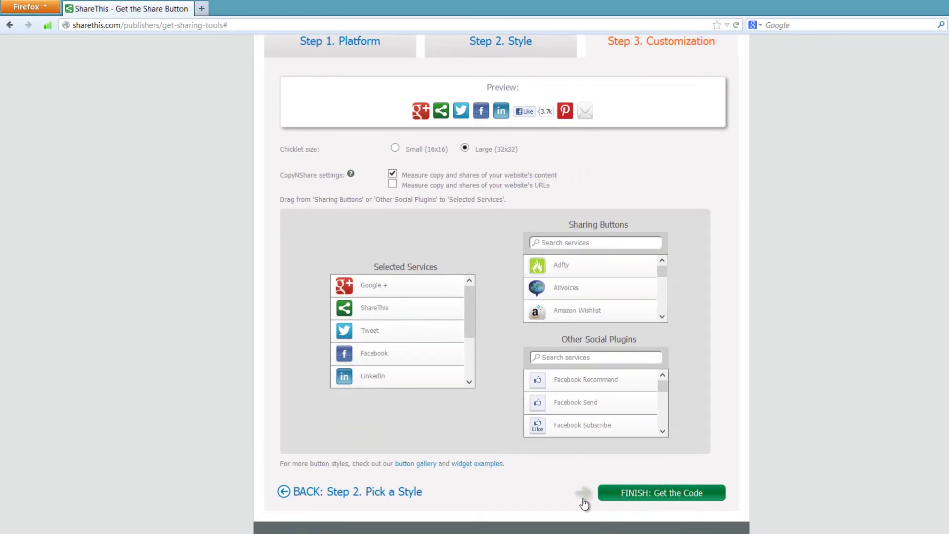
- Finish customizing to get the code, linking a Facebook account when asked
left_click(685, 496)
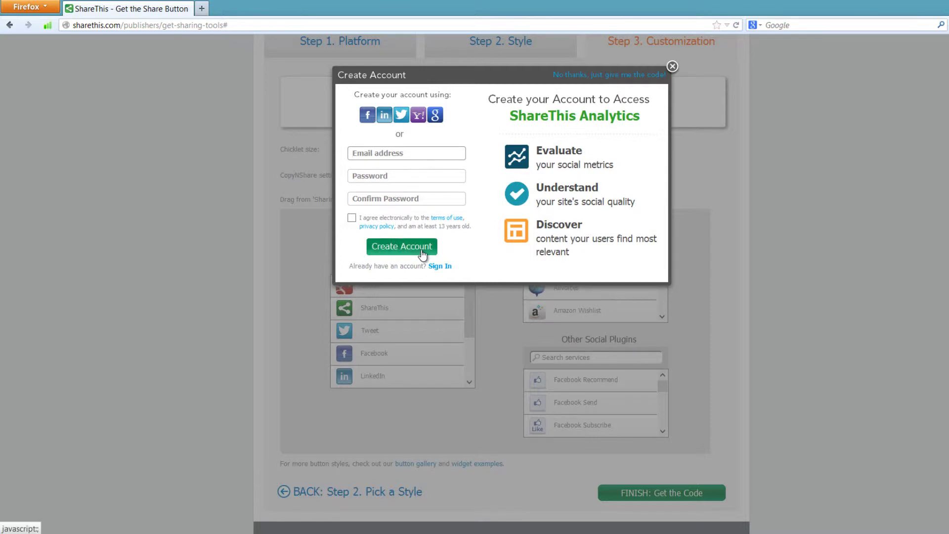
left_click(368, 117)
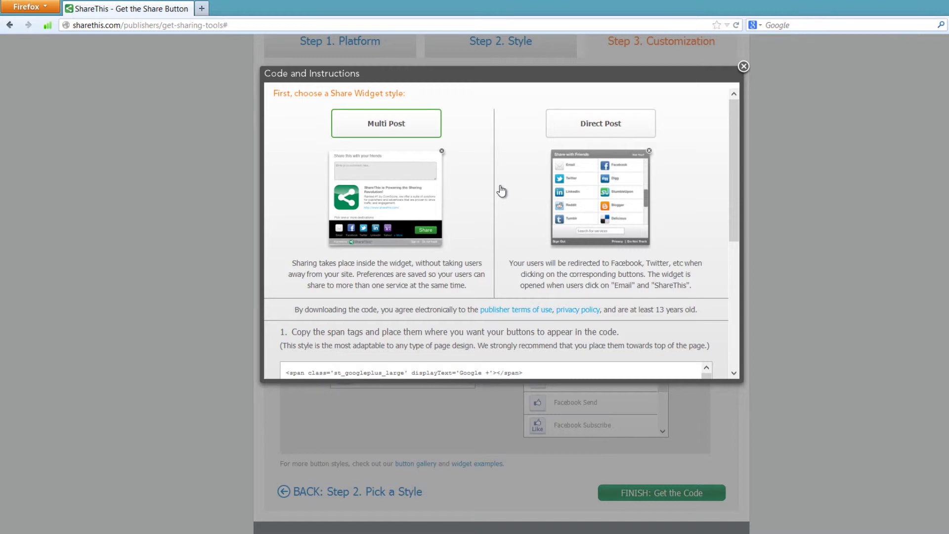
- Copy the span-tag button code from box 1 and switch to Xara Web Designer
left_click_drag(734, 154, 733, 232)
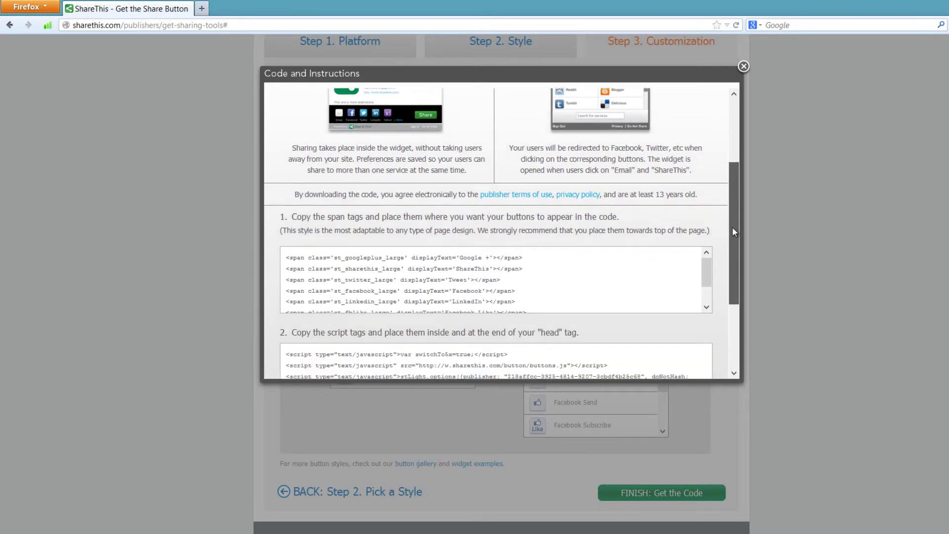
scroll(732, 235, "down", 2)
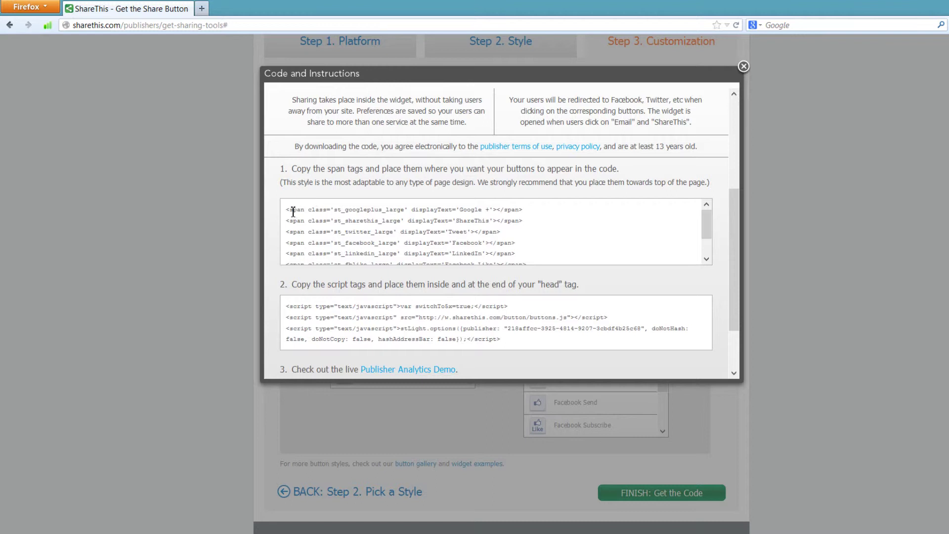
left_click_drag(286, 209, 534, 269)
key("ctrl+c")
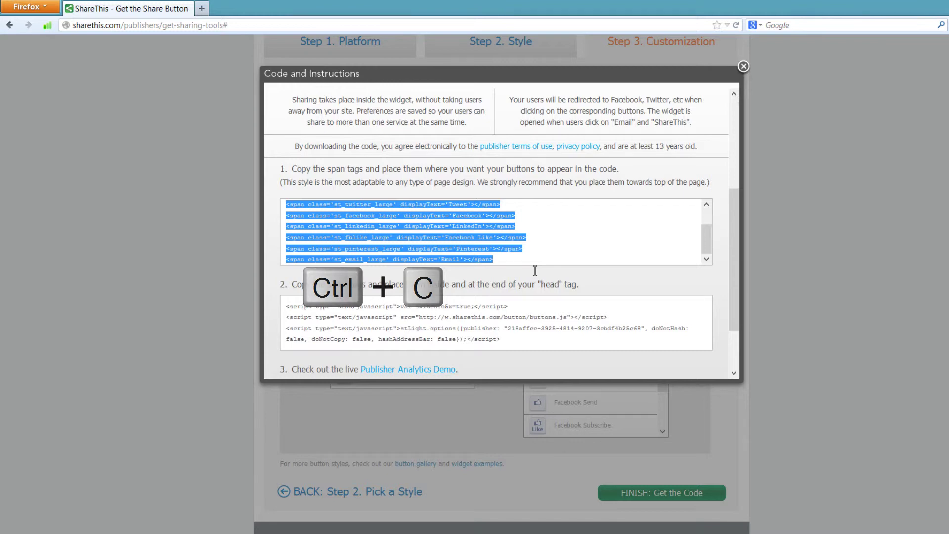
key("alt+Tab")
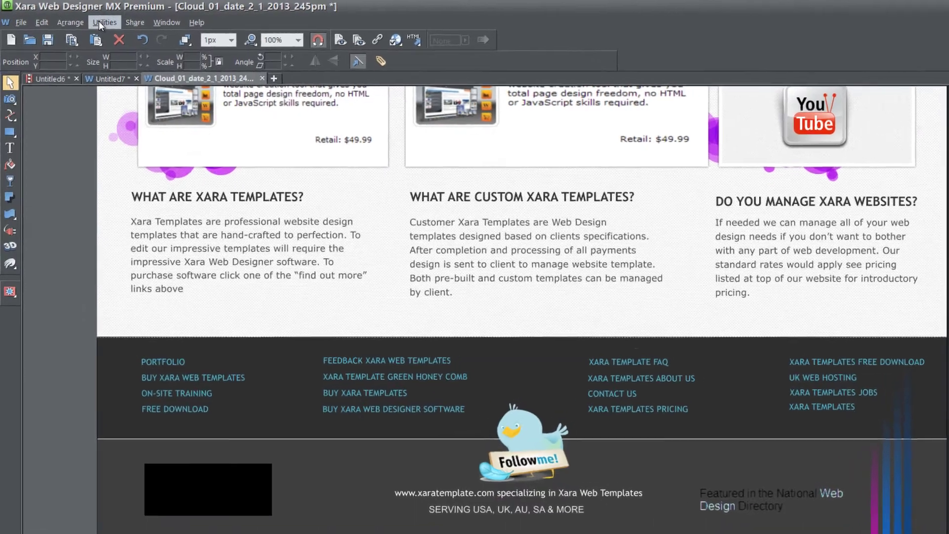
- Open Web Properties from Utilities and show its Placeholder settings
left_click(92, 21)
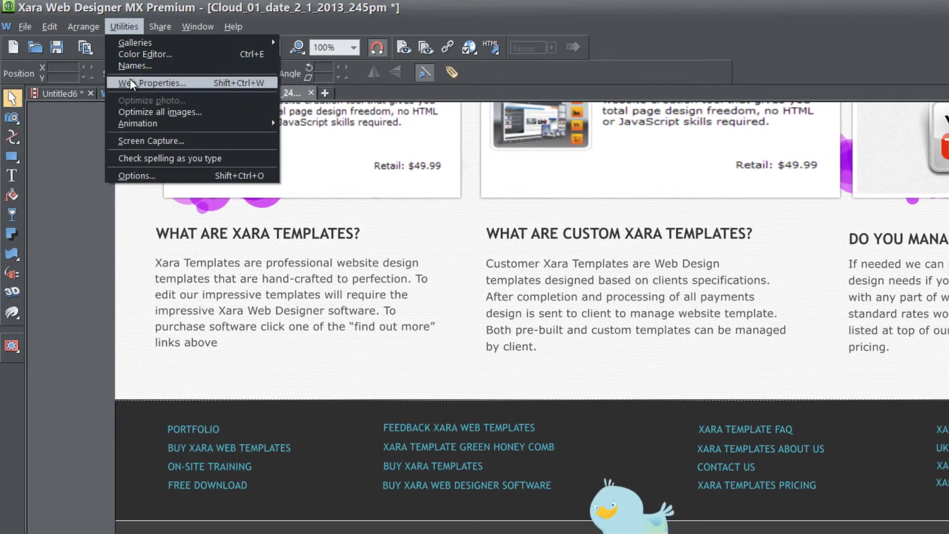
left_click(129, 79)
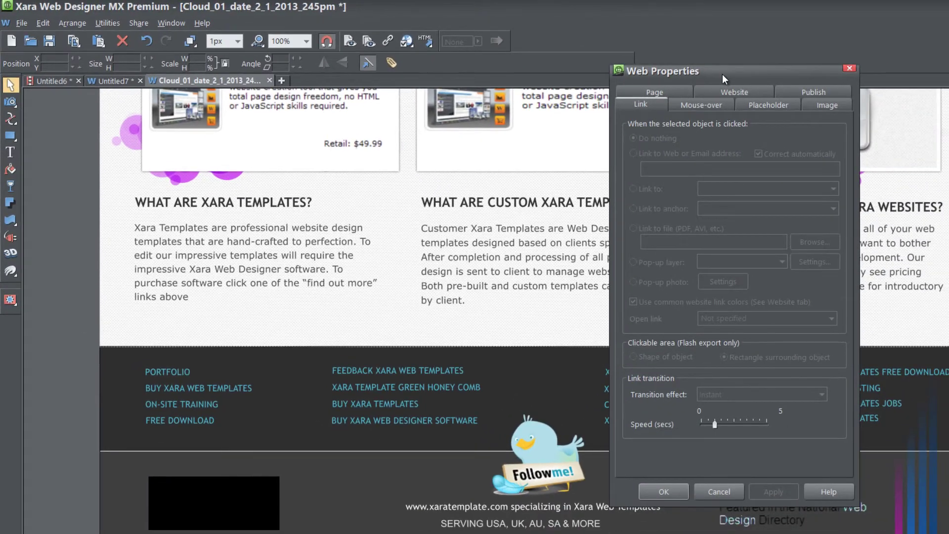
left_click_drag(771, 79, 649, 83)
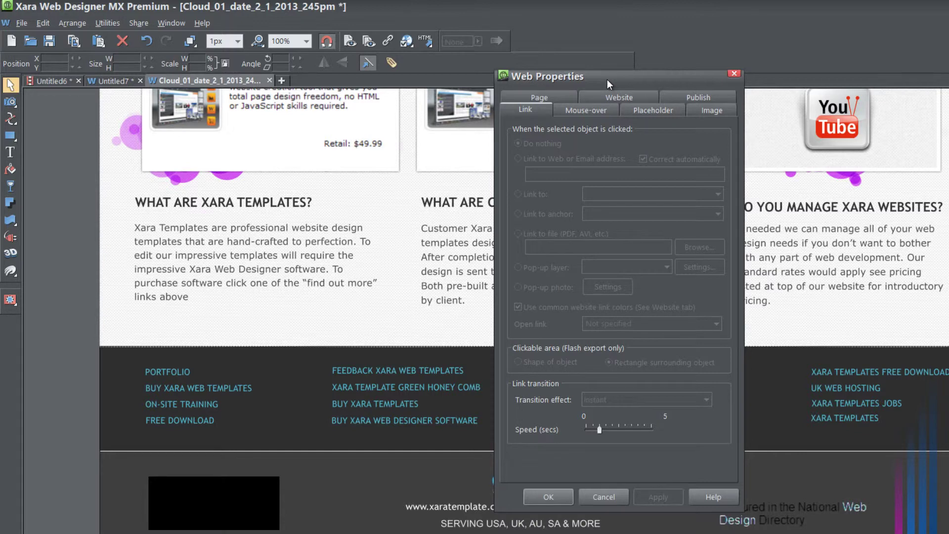
left_click(649, 115)
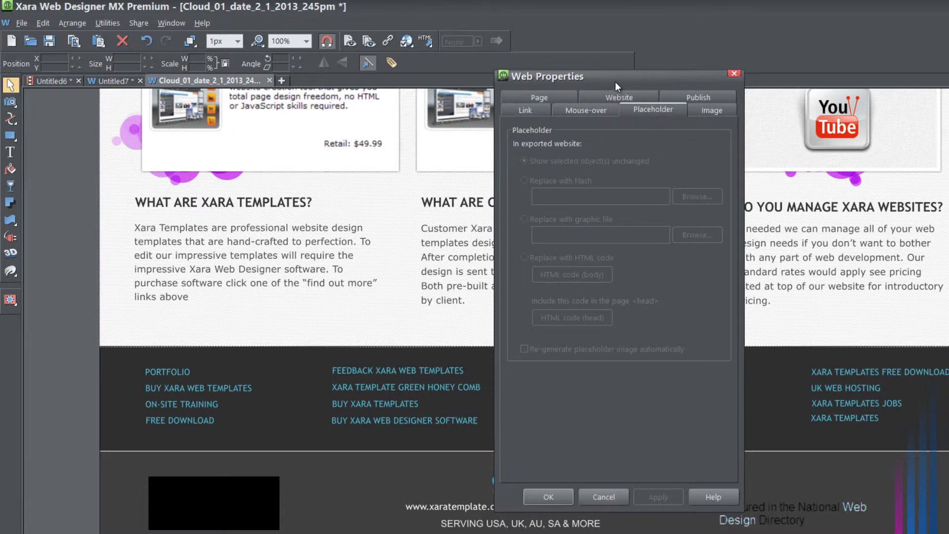
left_click_drag(690, 81, 941, 80)
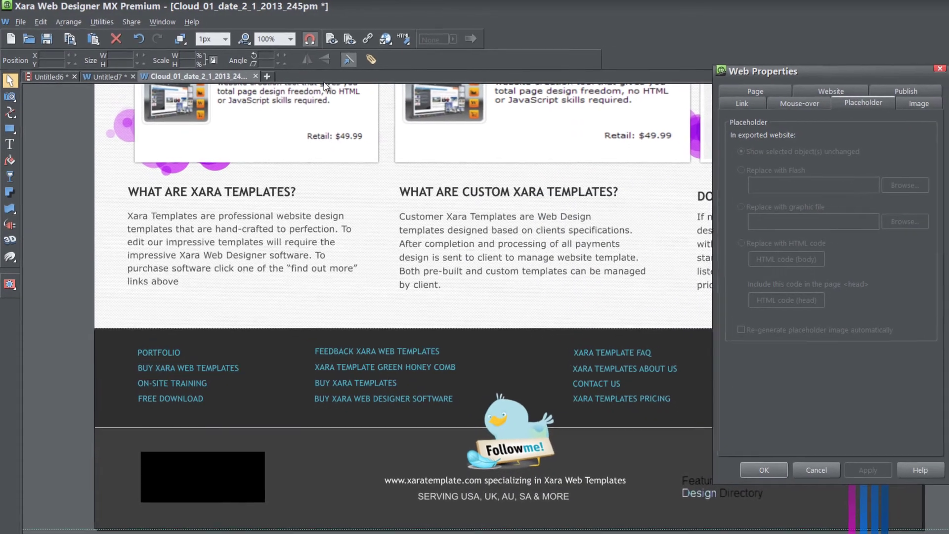
- Draw a rectangle just beneath the 'by client.' text
left_click(10, 126)
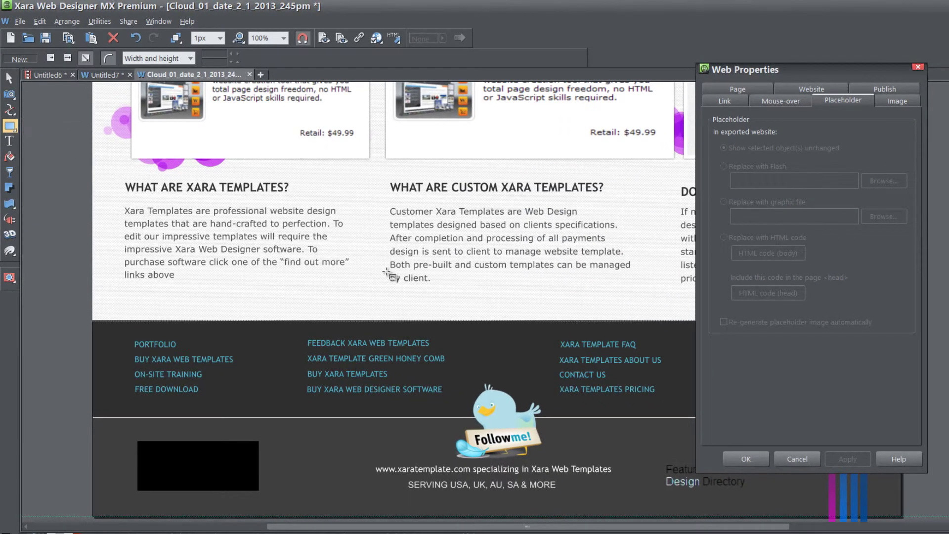
left_click_drag(391, 288, 587, 315)
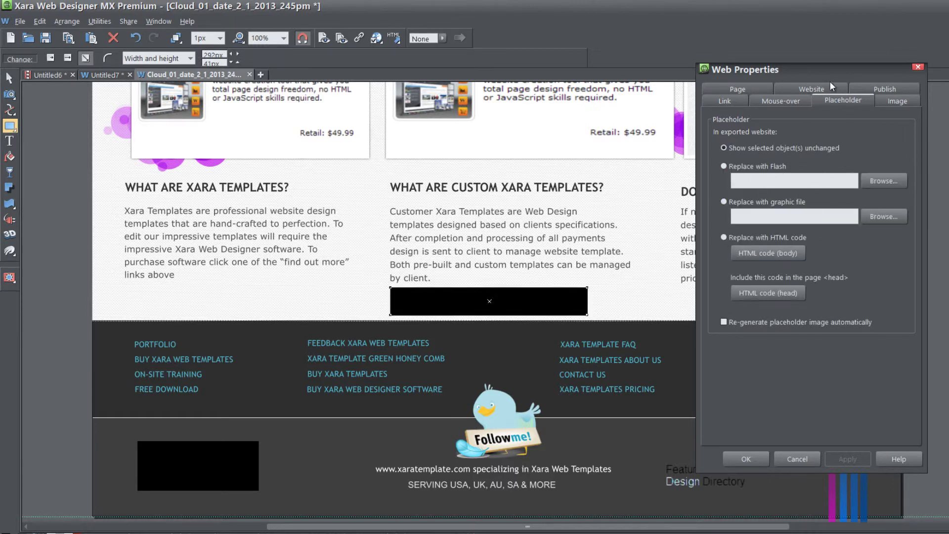
left_click_drag(834, 68, 772, 65)
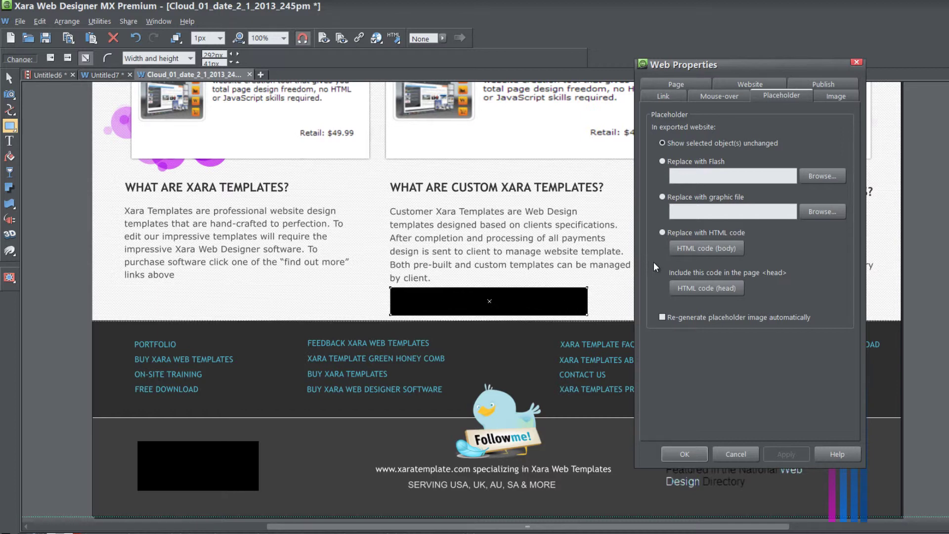
- Paste the ShareThis span code as body HTML and apply with automatic placeholder image regeneration
left_click(723, 247)
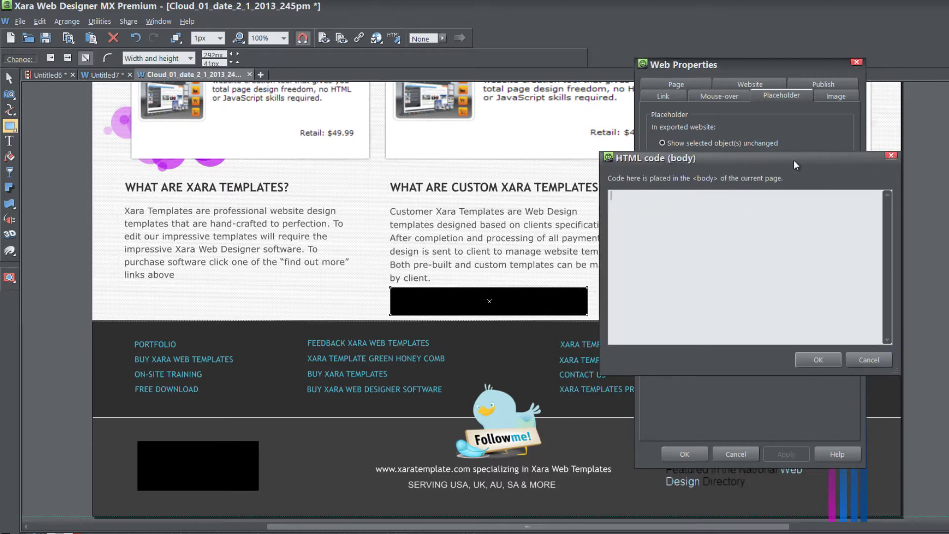
left_click_drag(793, 159, 509, 158)
key("ctrl+v")
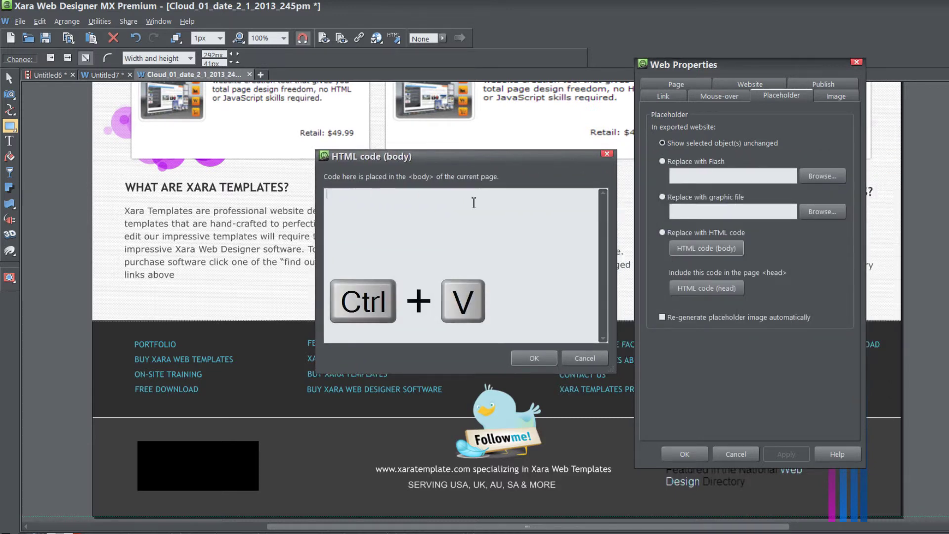
key("ctrl+v")
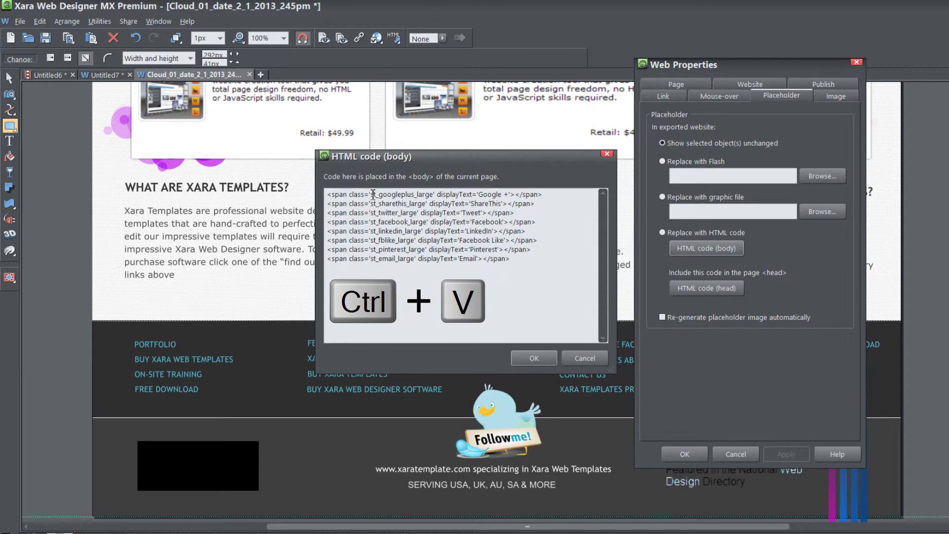
left_click(520, 359)
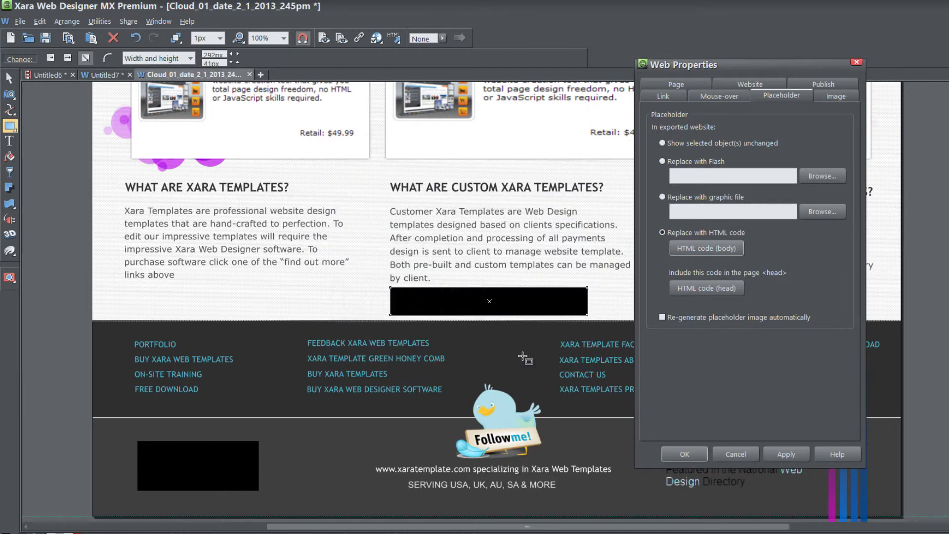
left_click(777, 456)
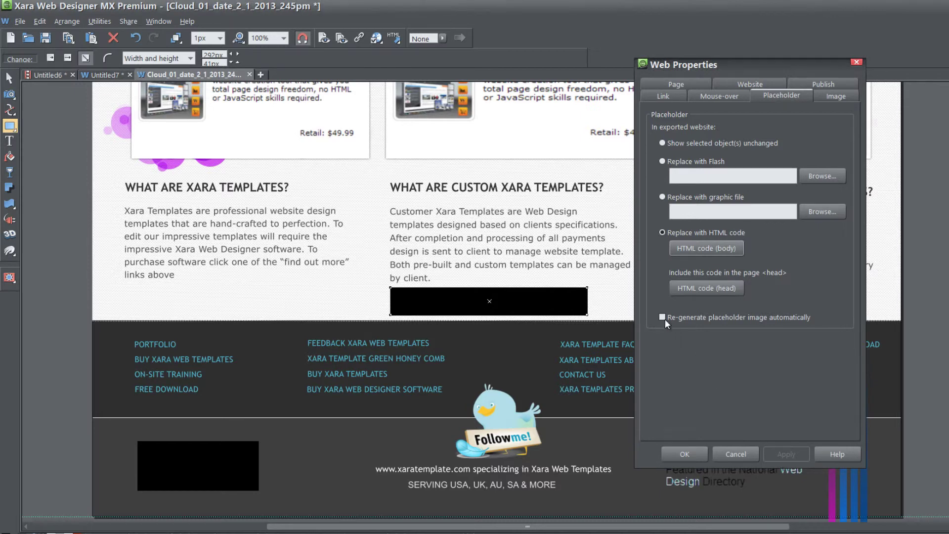
left_click(662, 317)
left_click(775, 449)
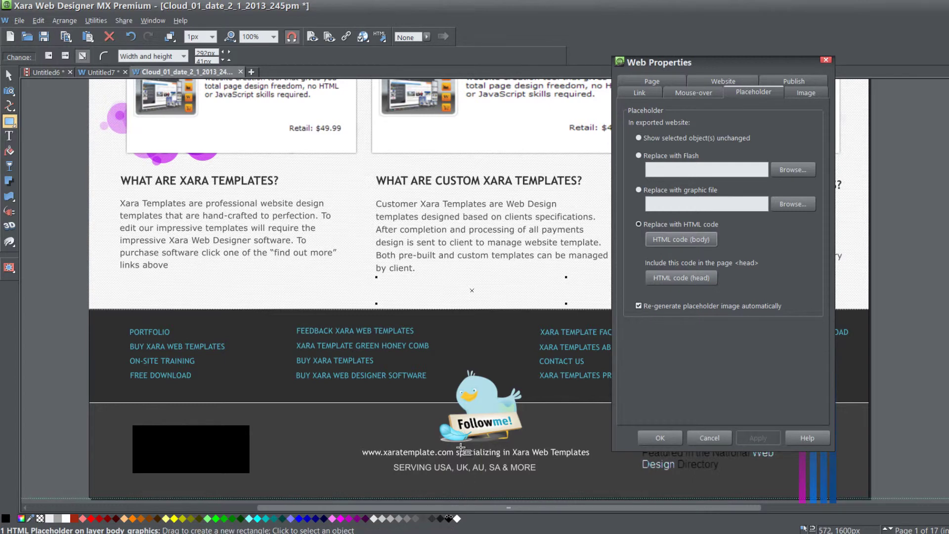
- Set the placeholder rectangle's fill to black and return to Firefox
right_click(442, 523)
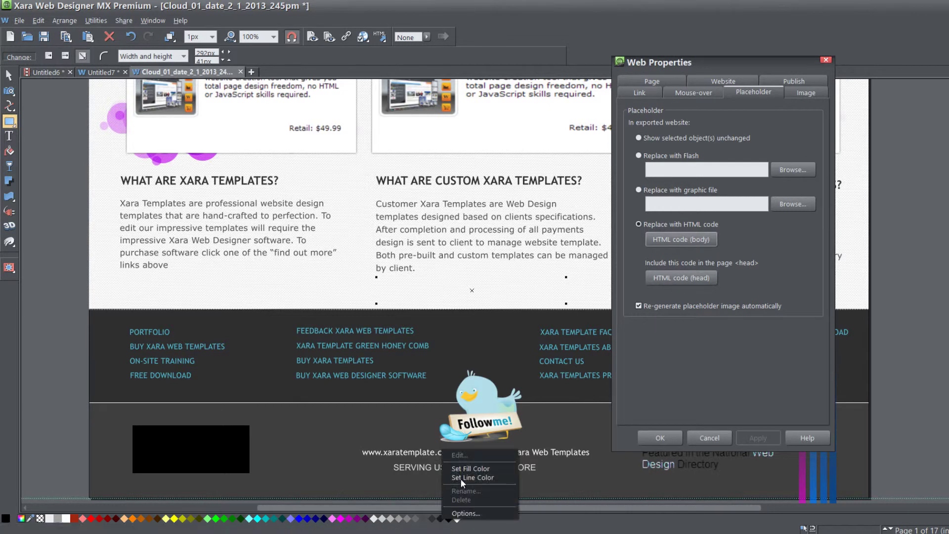
left_click(470, 468)
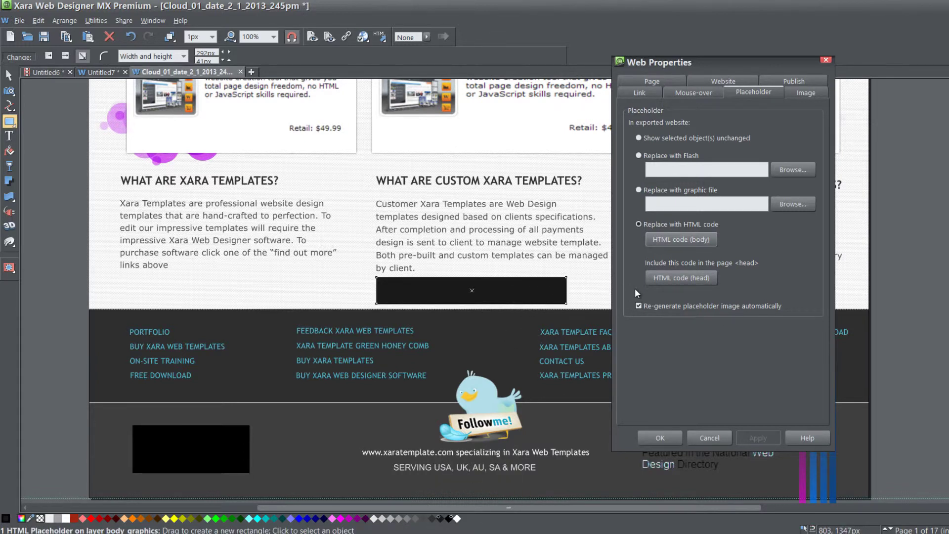
key("alt+Tab")
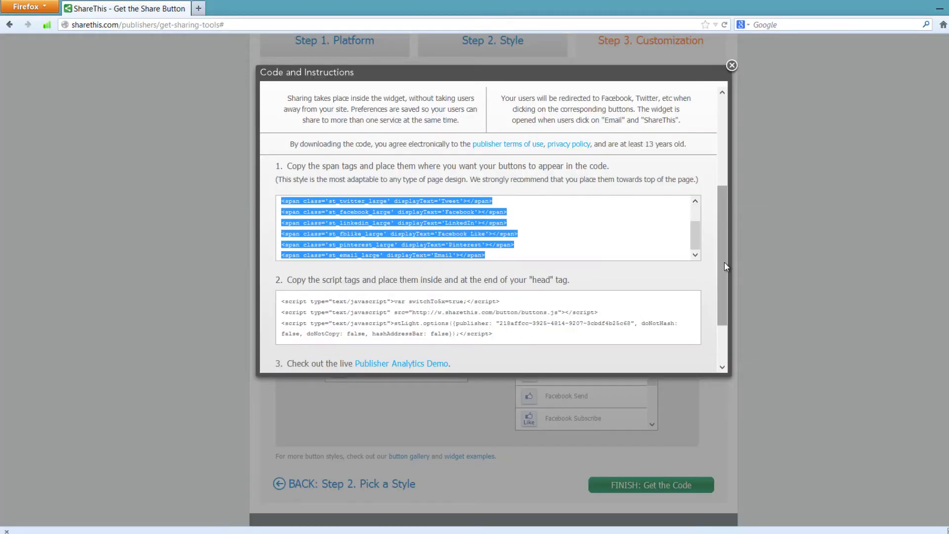
- Copy the three head script tags from step 2 and return to Xara
left_click_drag(725, 262, 723, 293)
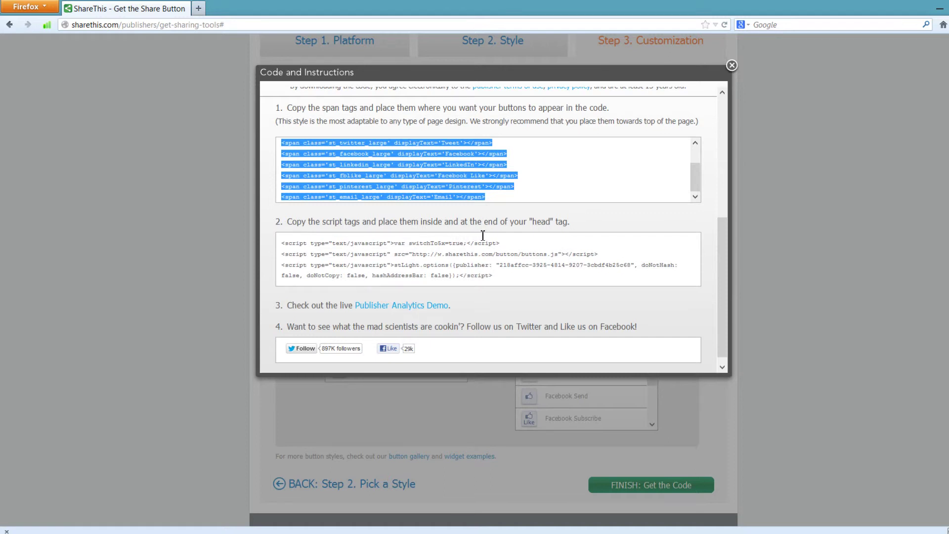
left_click(284, 243)
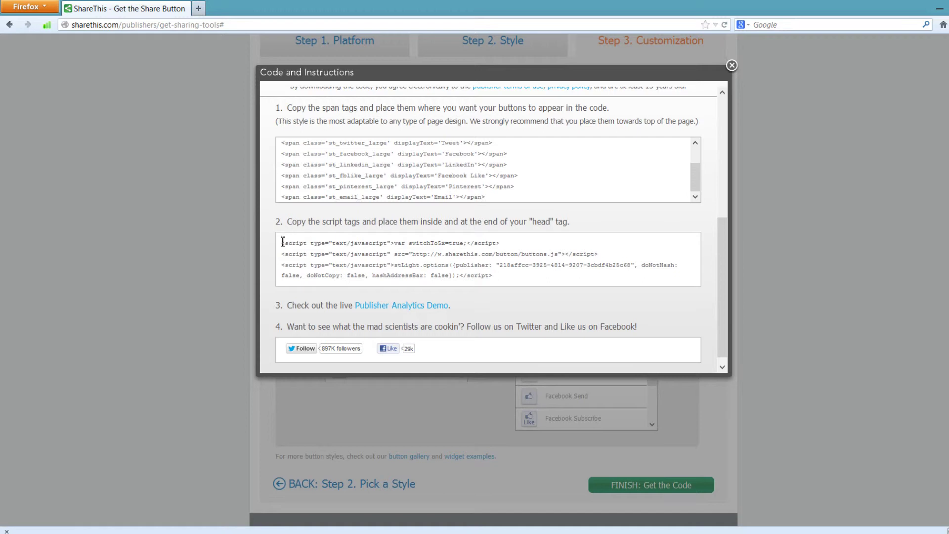
left_click_drag(281, 242, 516, 281)
key("ctrl+c")
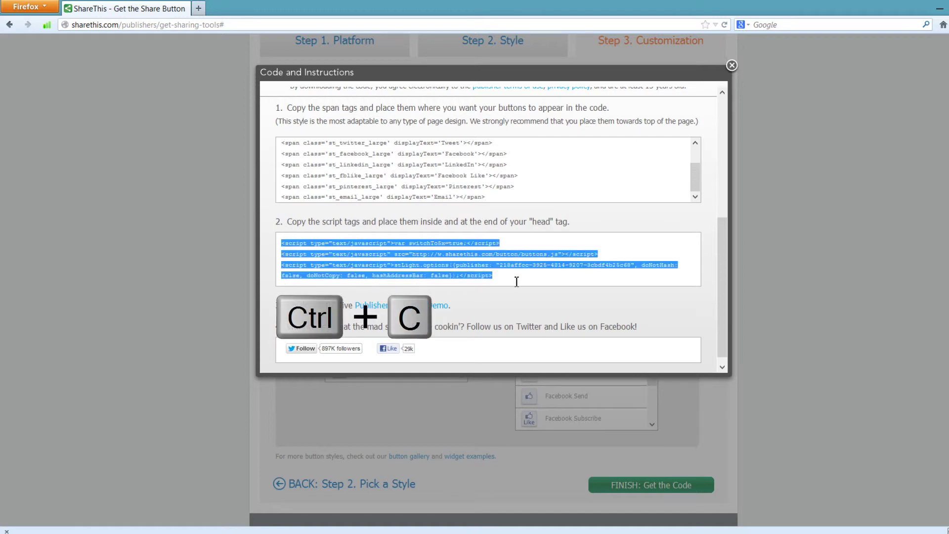
key("alt+Tab")
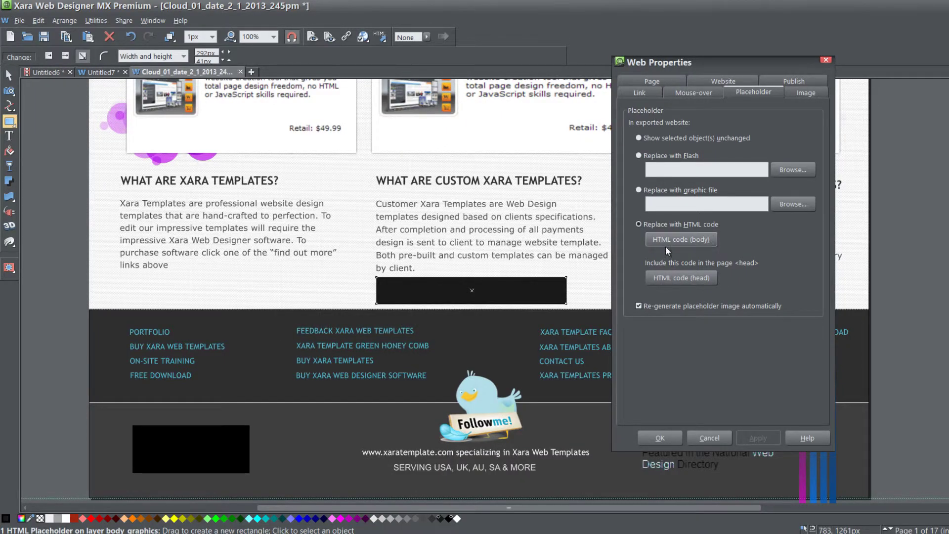
- Paste the ShareThis script into the page's head HTML code and apply it to render the share icons
left_click(673, 280)
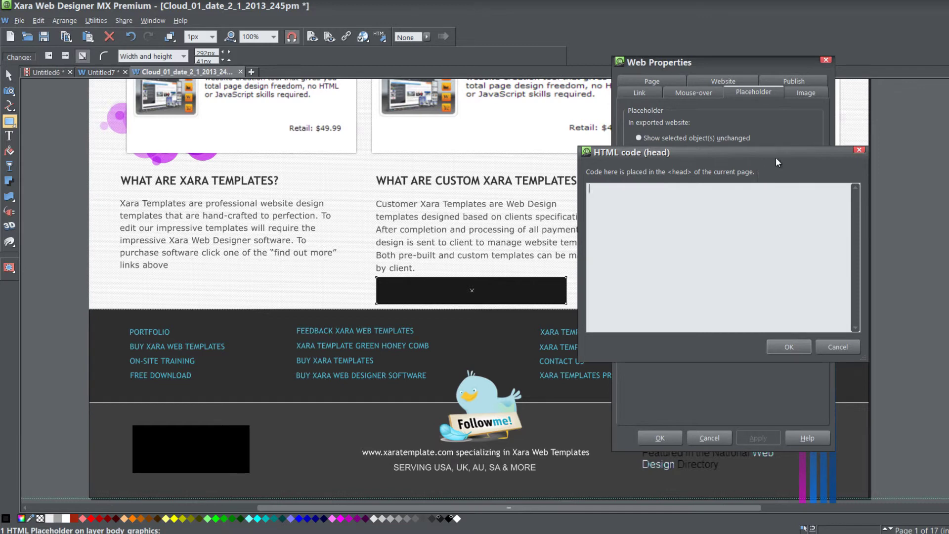
left_click_drag(775, 157, 491, 155)
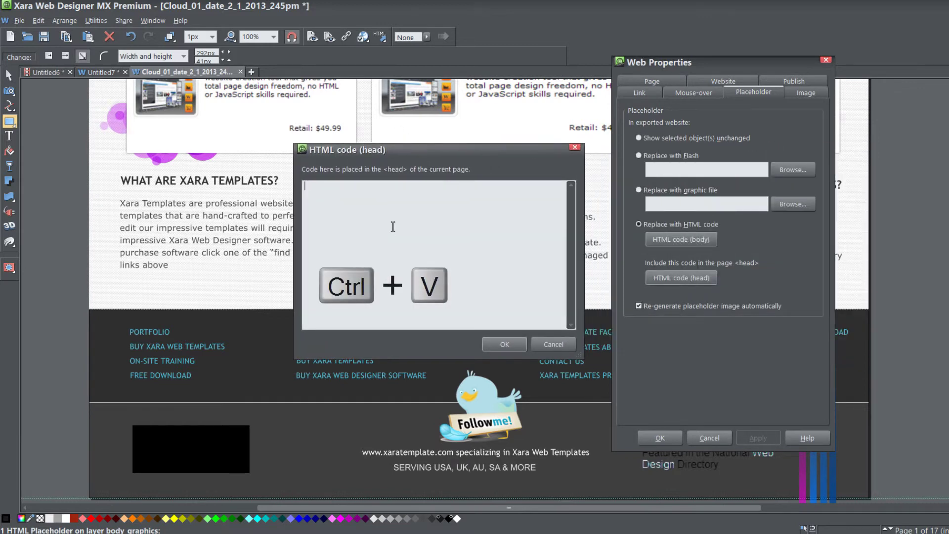
key("ctrl+v")
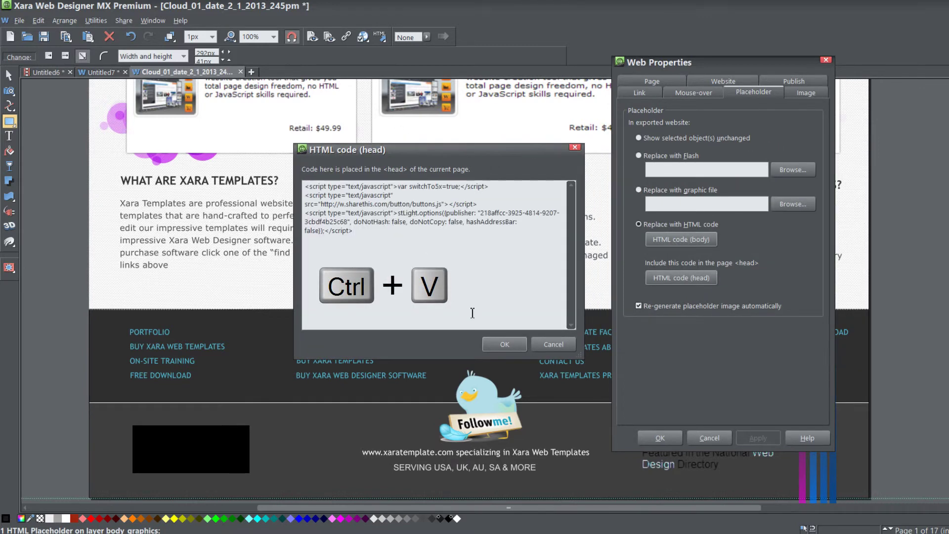
left_click(489, 342)
left_click(763, 438)
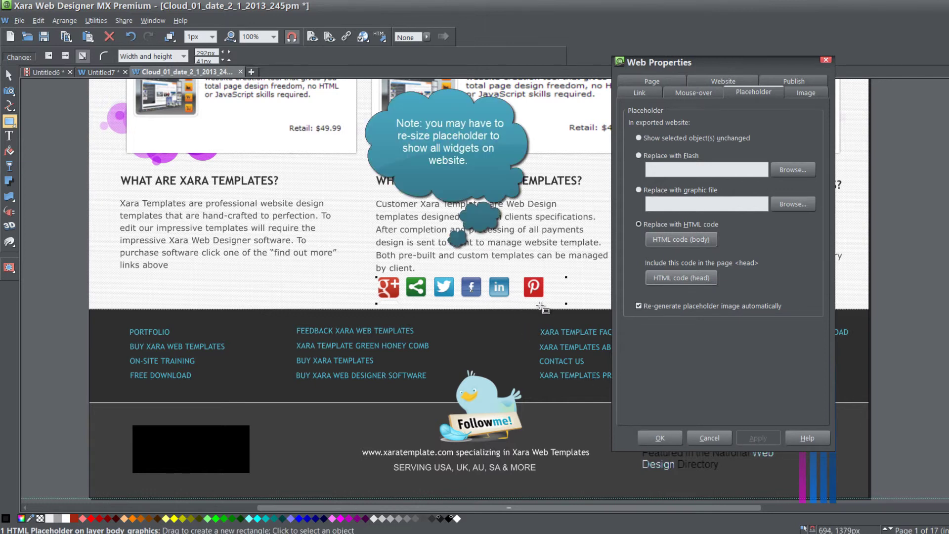
- Cancel Web Properties, switch to the Selector tool, and preview the web page in a browser
left_click(708, 442)
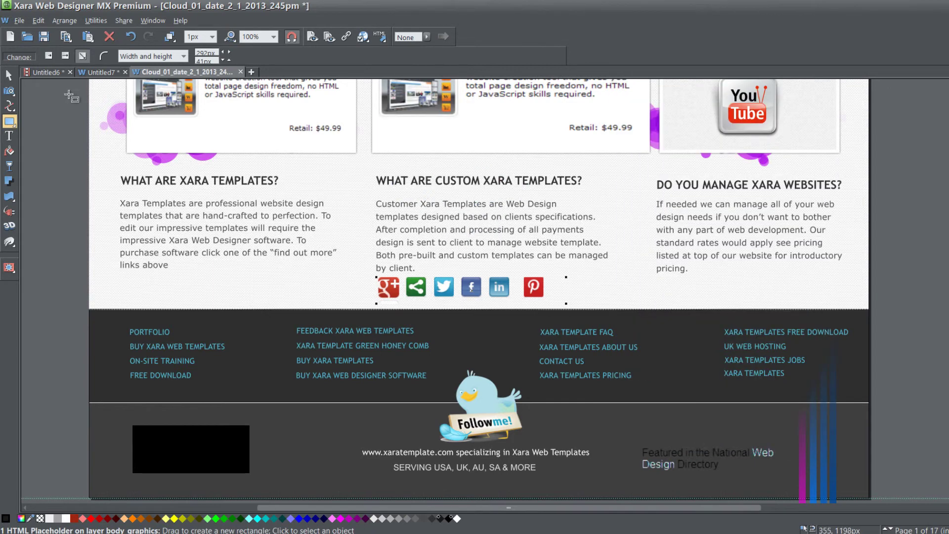
left_click(9, 75)
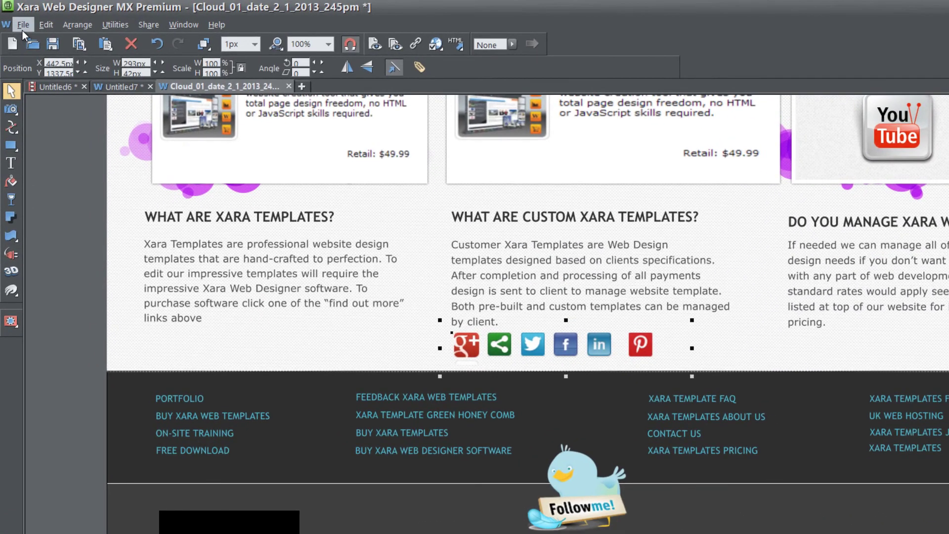
left_click(22, 23)
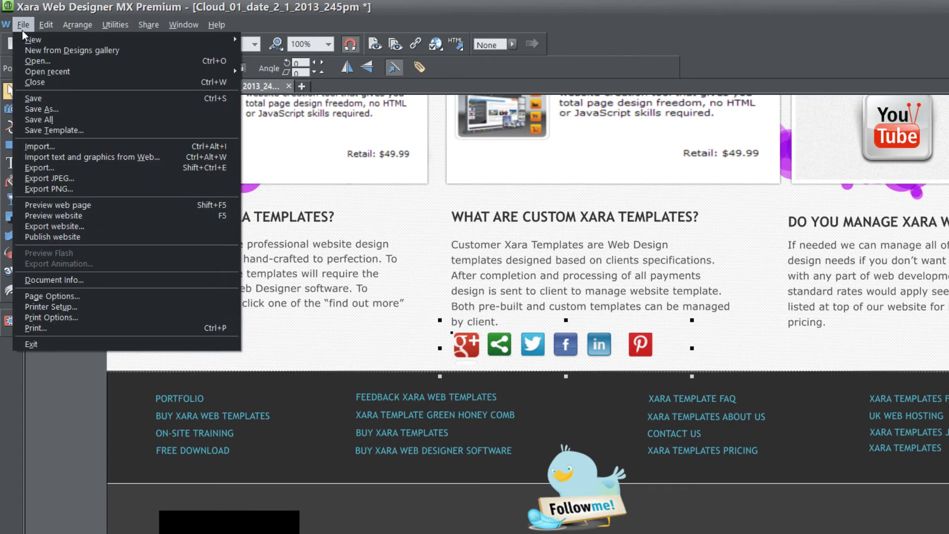
left_click(82, 206)
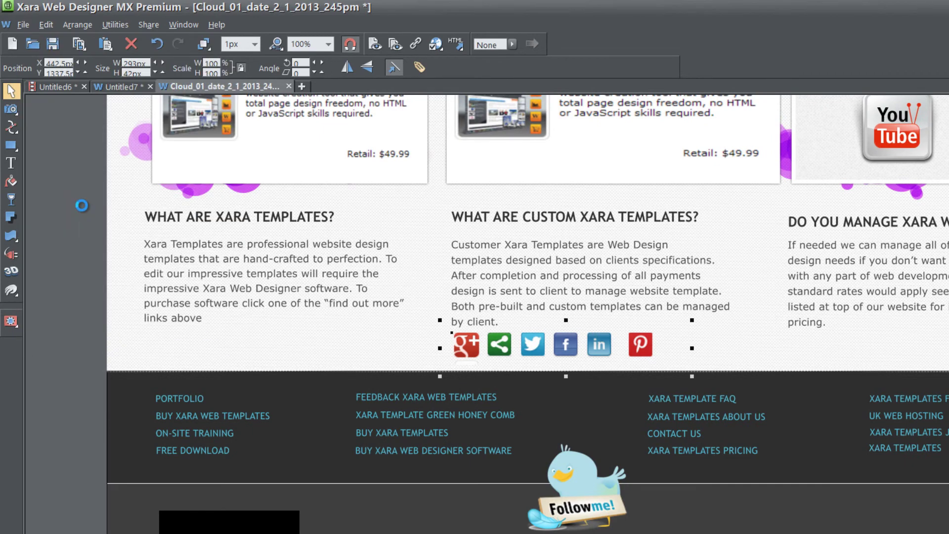